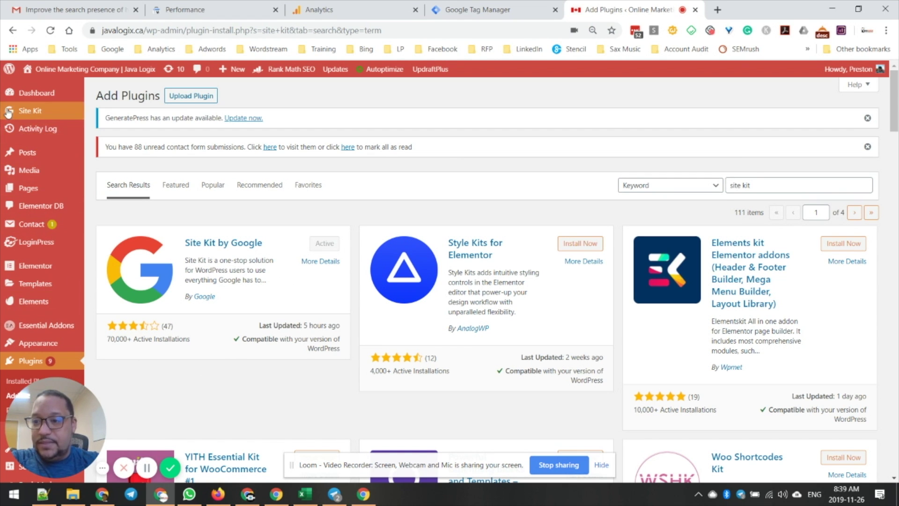
# Open the Site Kit dashboard and opt in to anonymous usage statistics to begin setup.
pyautogui.moveTo(32, 118)
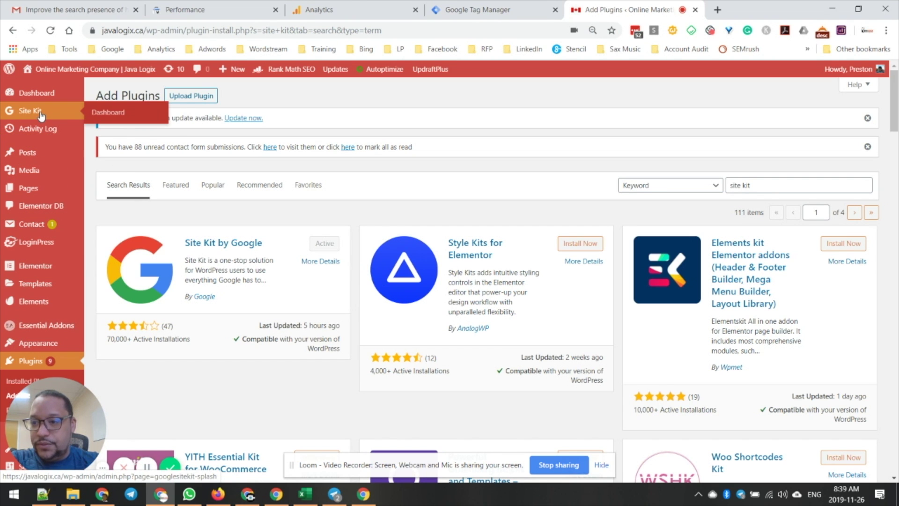
pyautogui.click(114, 114)
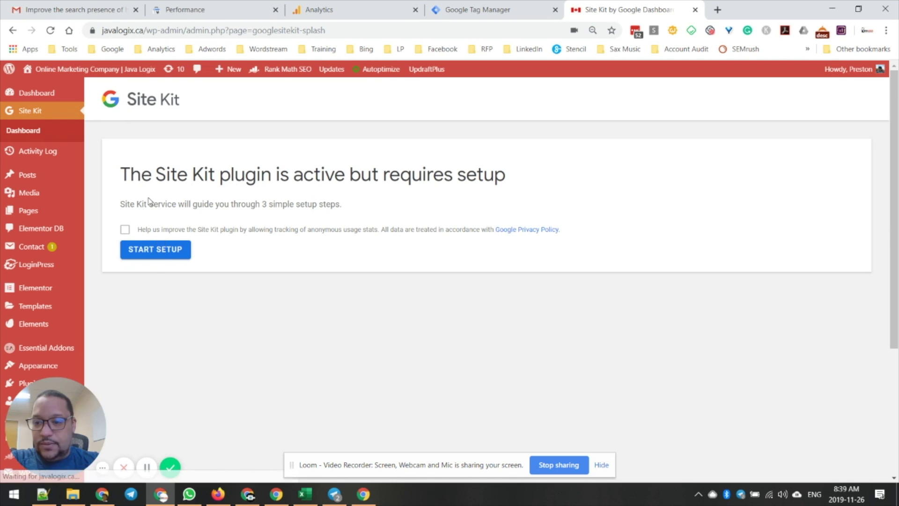
pyautogui.click(125, 230)
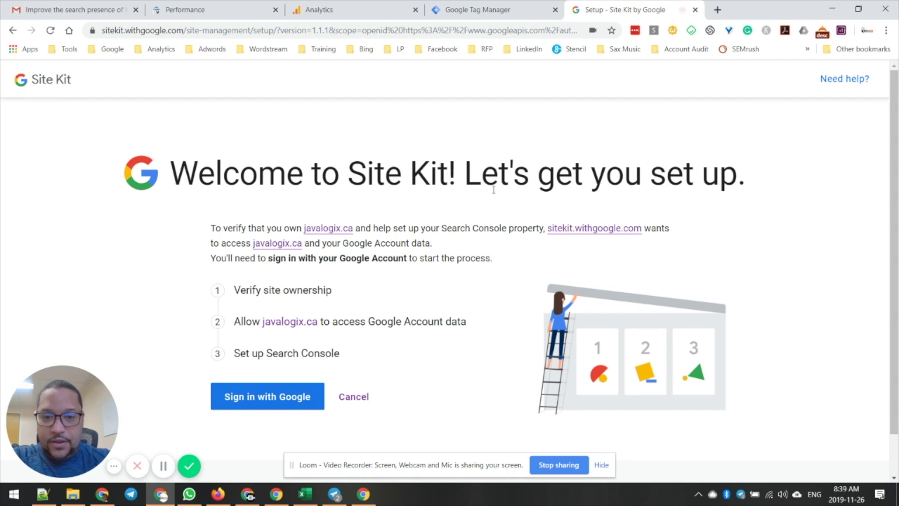
pyautogui.scroll(-1, 453, 354)
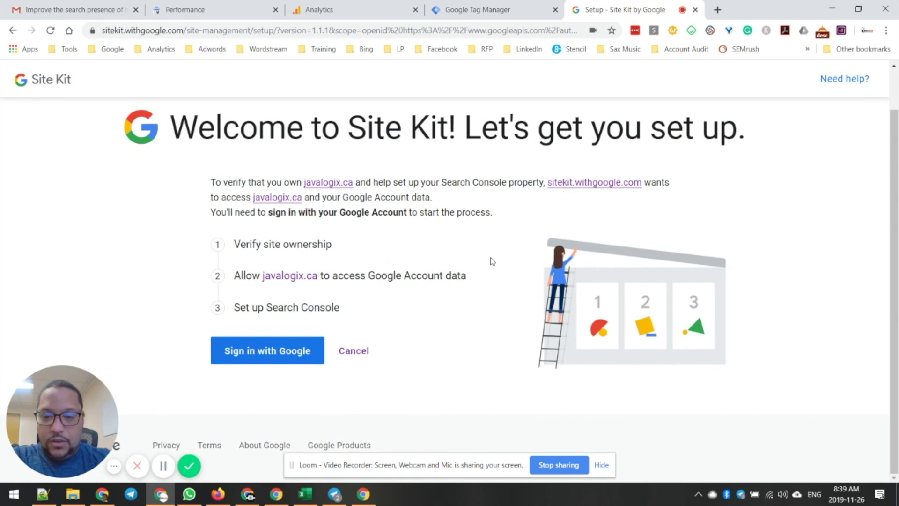
# Sign in with the site's Google account and allow Site Kit access to its Google data.
pyautogui.click(290, 347)
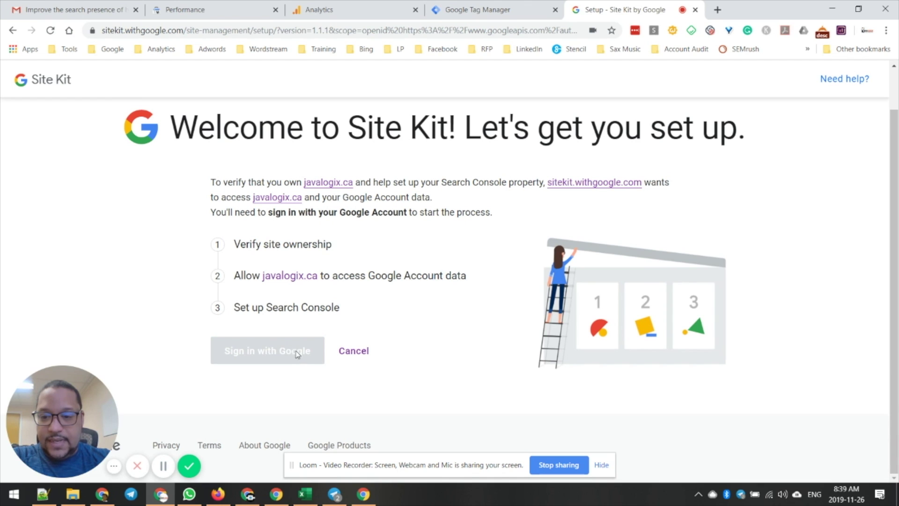
pyautogui.click(296, 355)
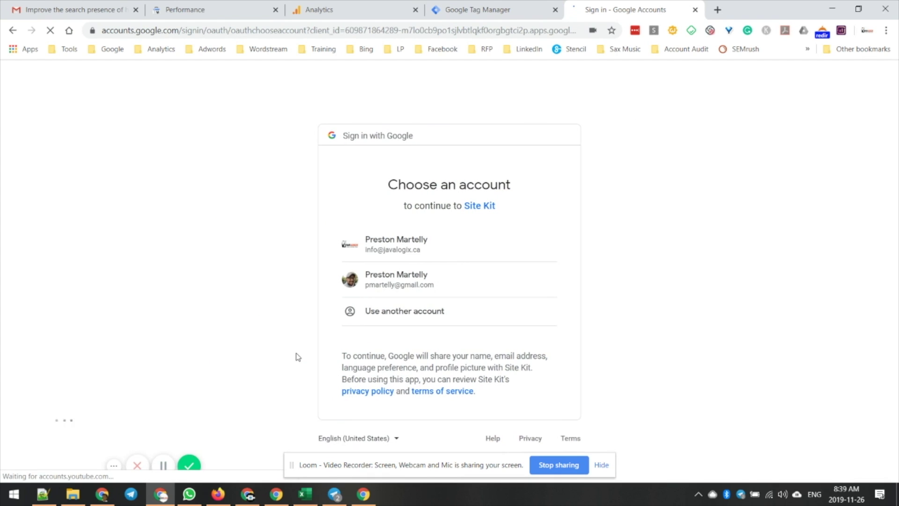
pyautogui.click(414, 252)
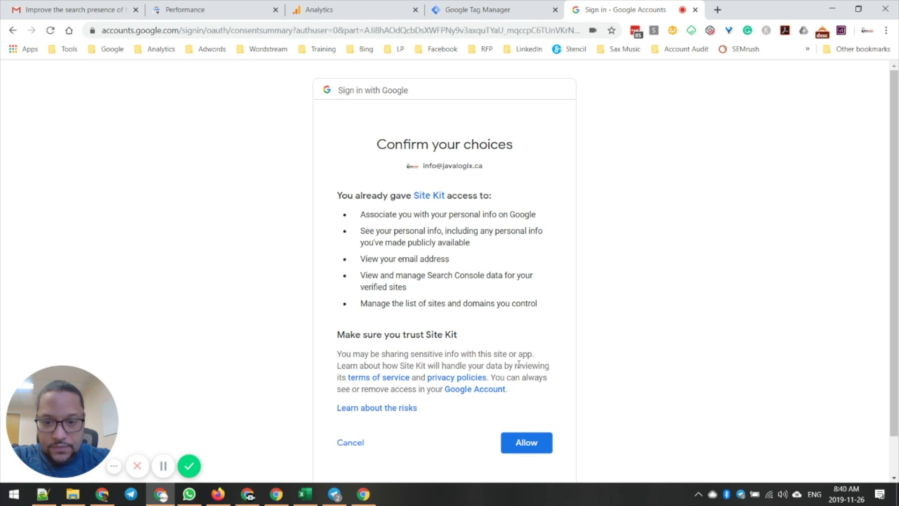
pyautogui.click(526, 438)
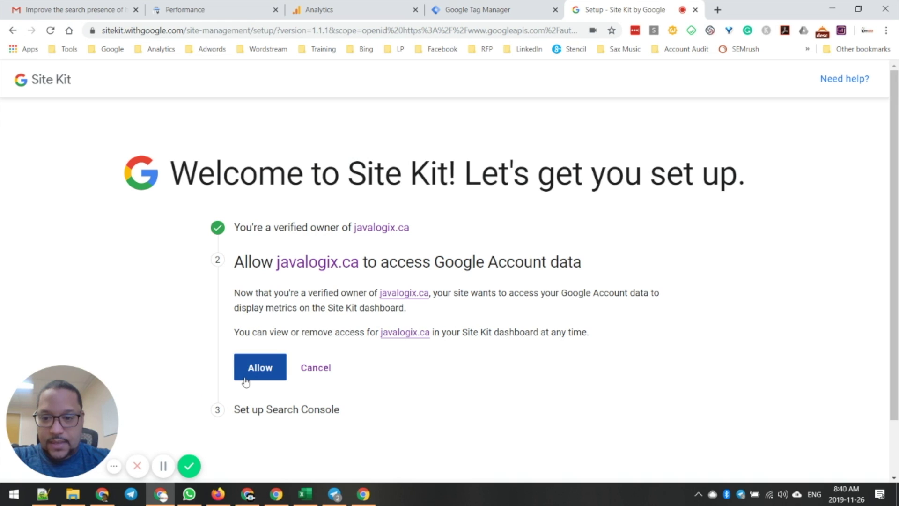
pyautogui.click(258, 370)
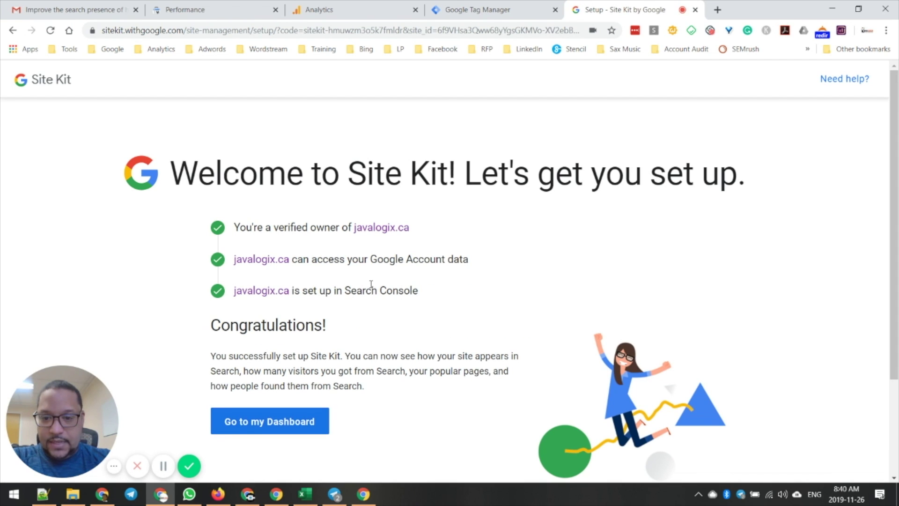
# Go to the Site Kit dashboard and scroll through the search data overview.
pyautogui.click(284, 423)
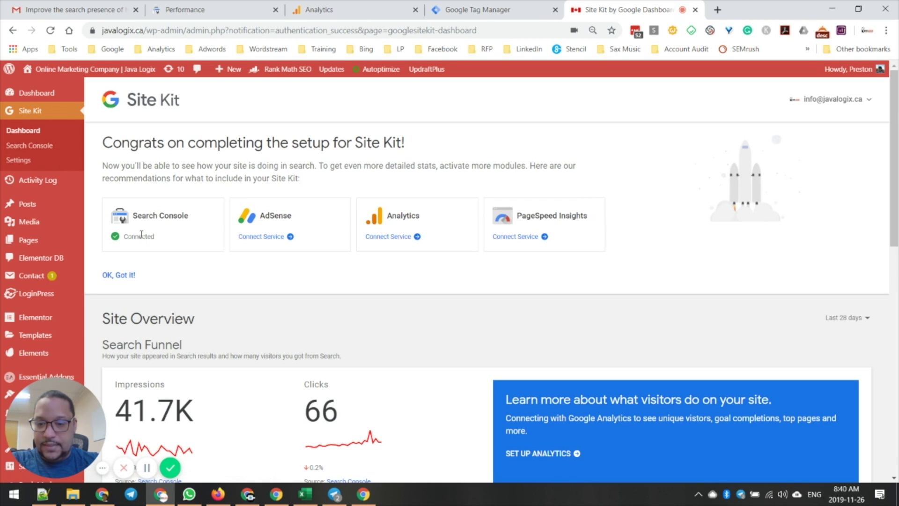
pyautogui.scroll(-3, 141, 234)
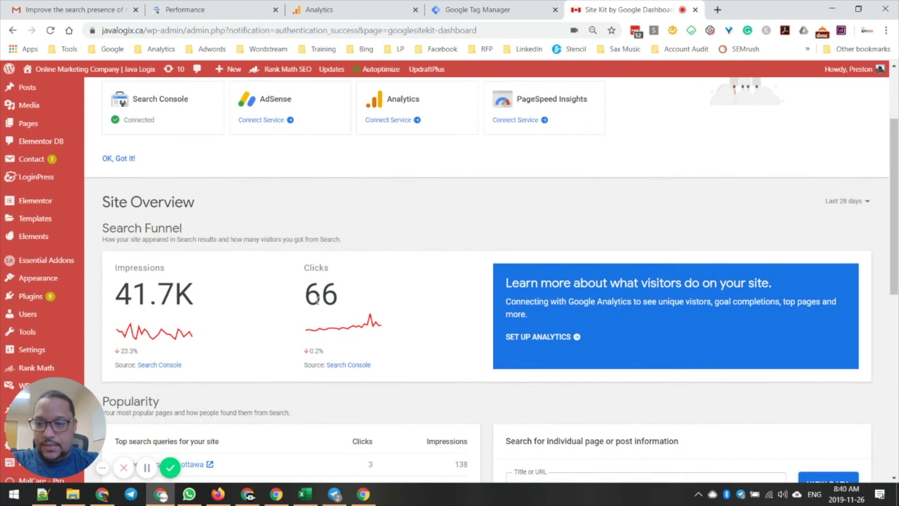
pyautogui.scroll(-3, 240, 330)
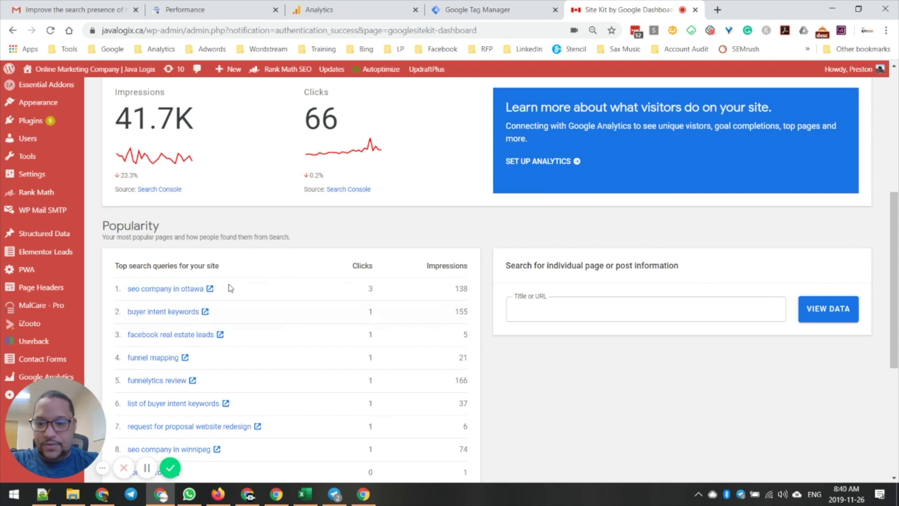
pyautogui.scroll(5, 148, 301)
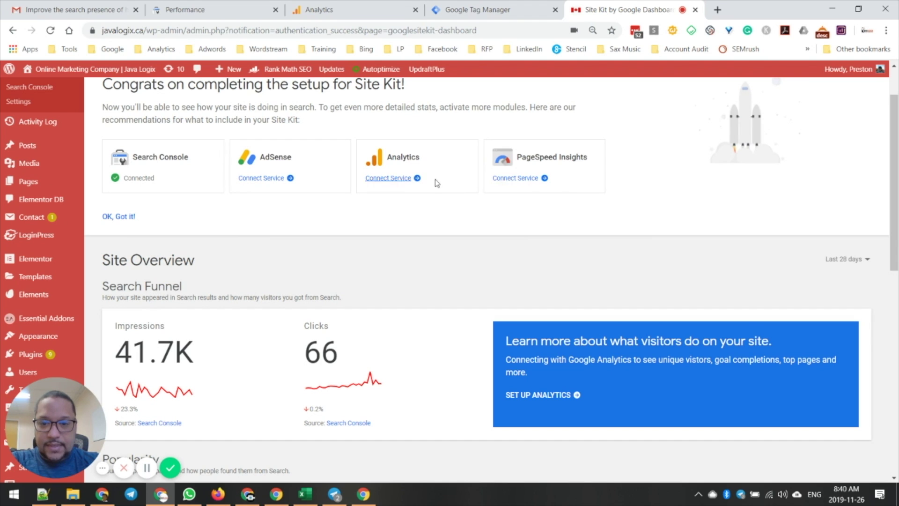
# Connect PageSpeed Insights from the dashboard and check its Speed section.
pyautogui.click(517, 178)
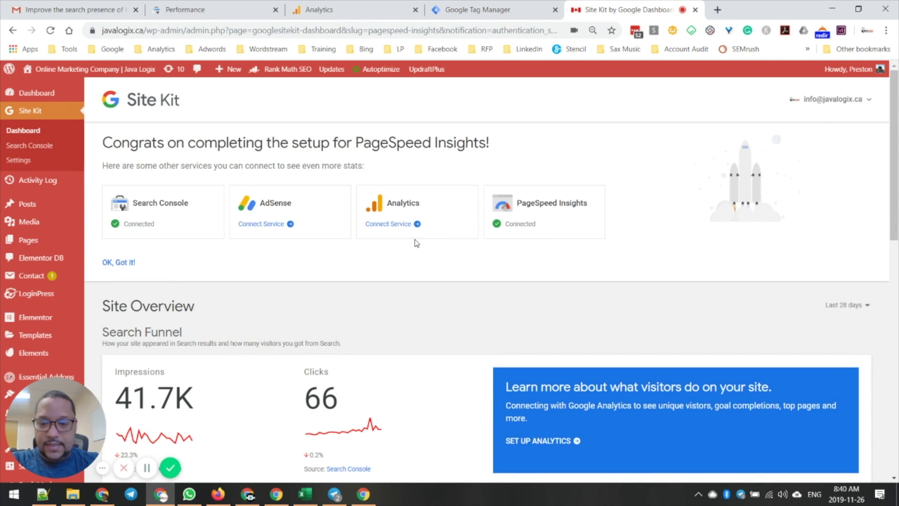
pyautogui.scroll(-12, 385, 310)
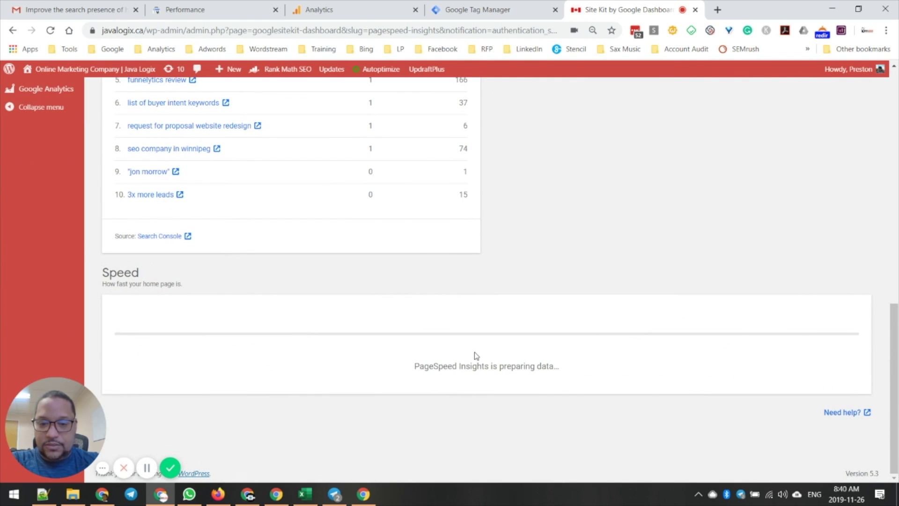
pyautogui.scroll(8, 487, 350)
pyautogui.scroll(2, 487, 350)
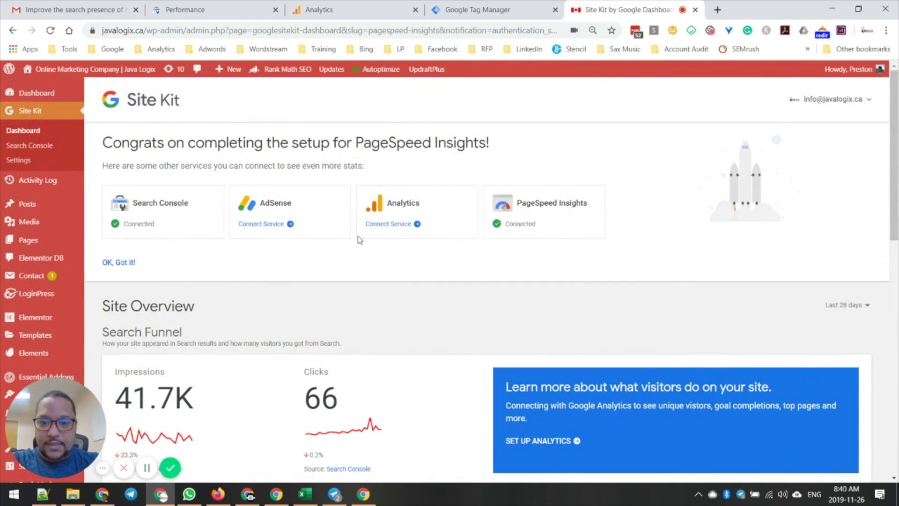
# Connect Analytics by choosing the site's Google account and allowing access to Analytics data.
pyautogui.click(398, 226)
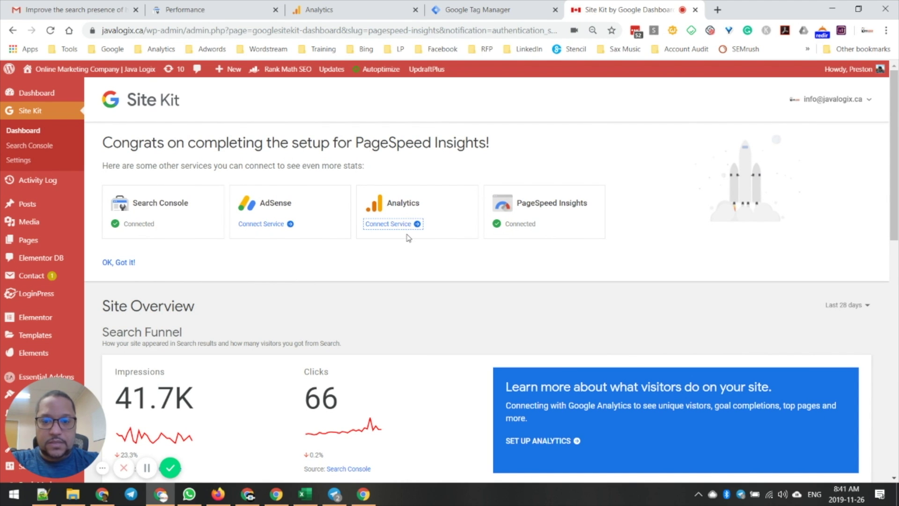
pyautogui.scroll(-10, 407, 238)
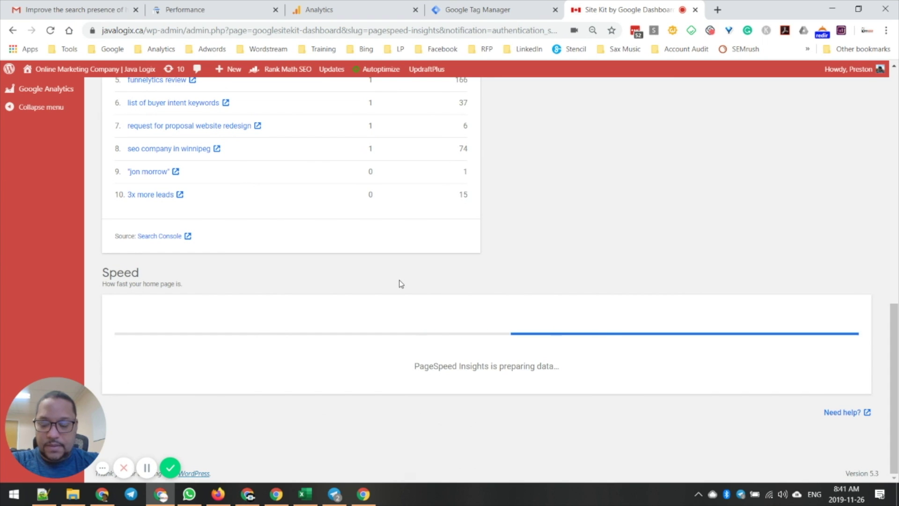
pyautogui.scroll(6, 383, 304)
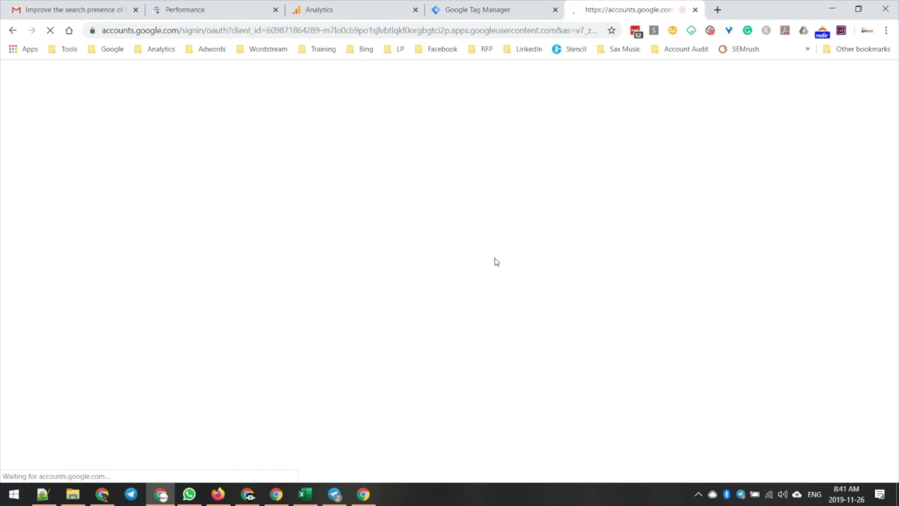
pyautogui.click(401, 246)
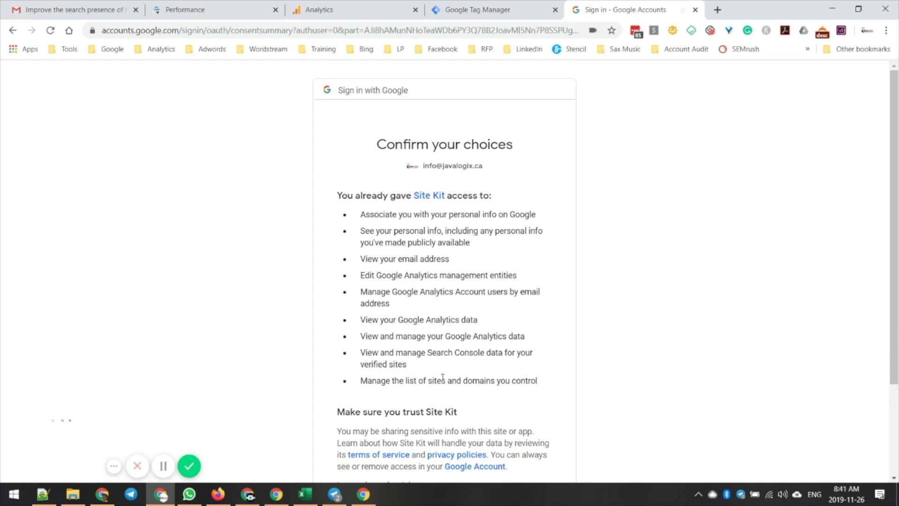
pyautogui.scroll(-2, 469, 327)
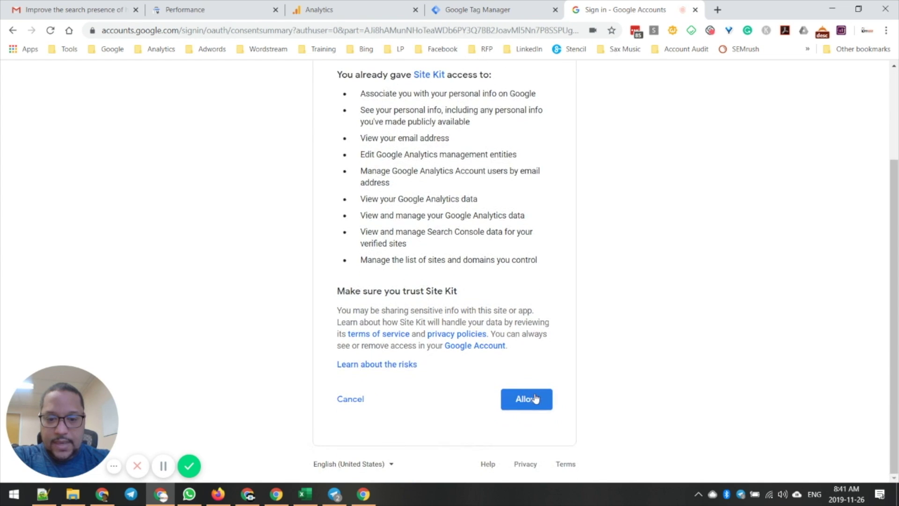
pyautogui.click(535, 400)
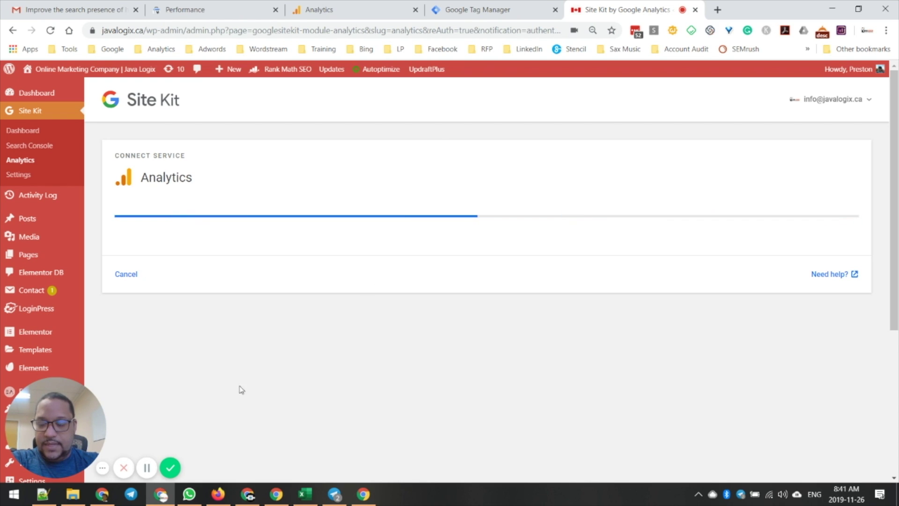
pyautogui.scroll(-1, 224, 398)
pyautogui.scroll(1, 231, 409)
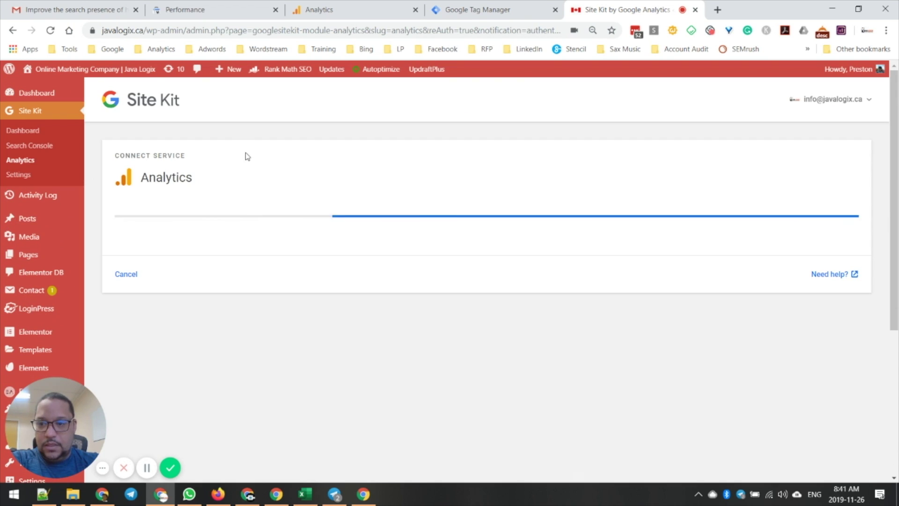
# In Site Kit Settings, edit the Analytics connection and continue its unfinished module setup.
pyautogui.click(18, 176)
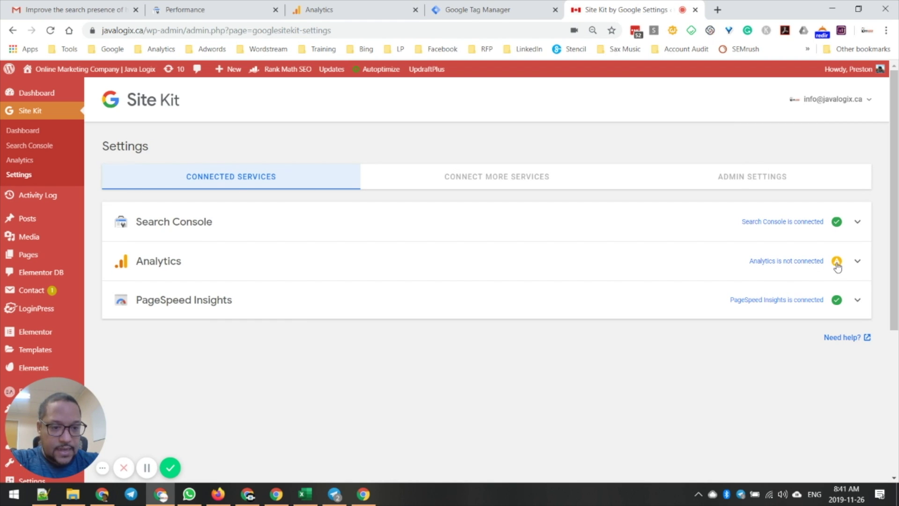
pyautogui.click(858, 264)
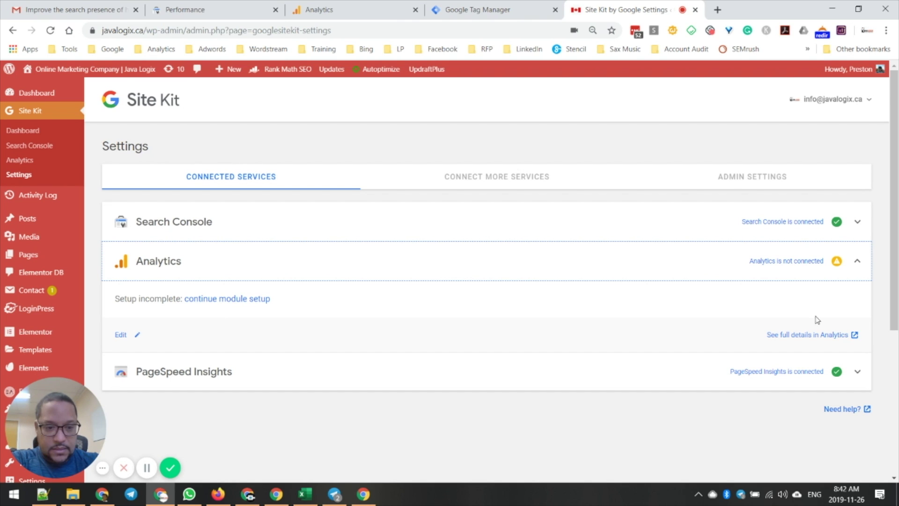
pyautogui.click(120, 335)
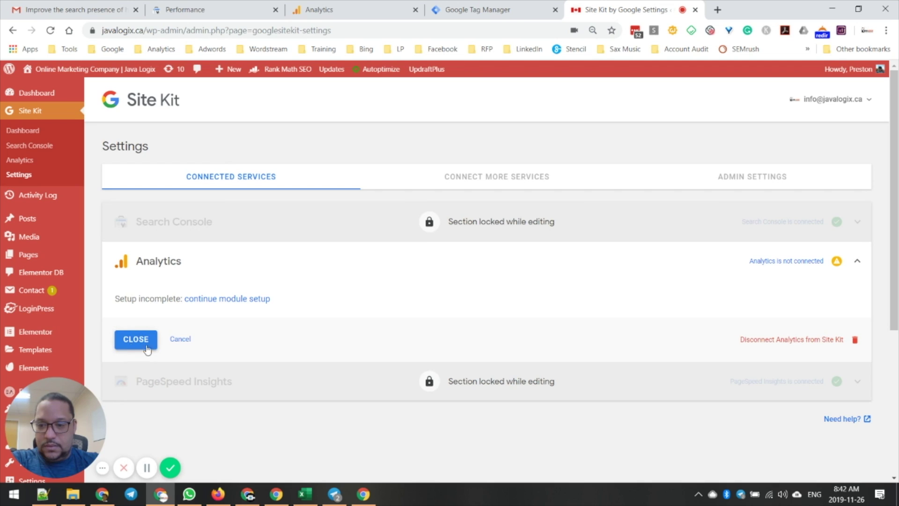
pyautogui.click(216, 299)
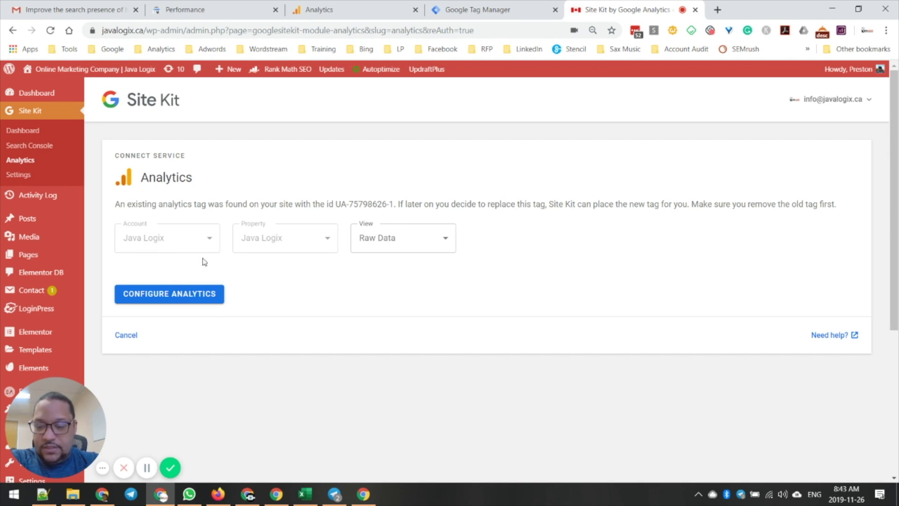
# Keep Raw Data as the Analytics view and finish configuring Analytics.
pyautogui.click(444, 241)
pyautogui.click(444, 241)
pyautogui.click(444, 241)
pyautogui.click(445, 241)
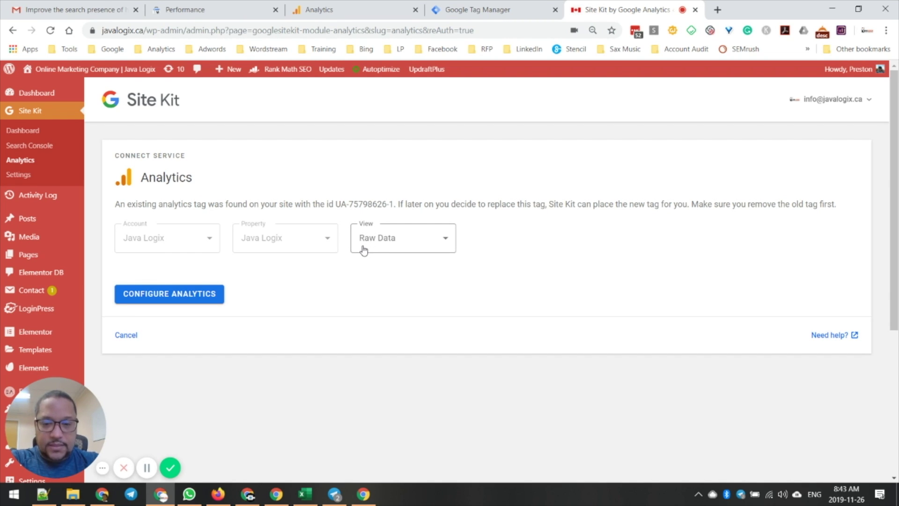
pyautogui.click(189, 301)
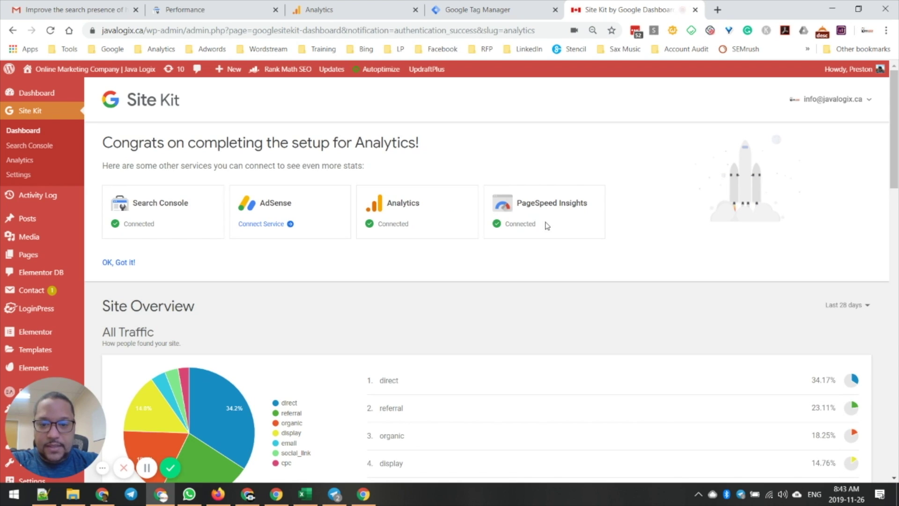
# Scroll through the dashboard's traffic, search funnel, popularity and speed sections, then back to top.
pyautogui.scroll(-4, 287, 315)
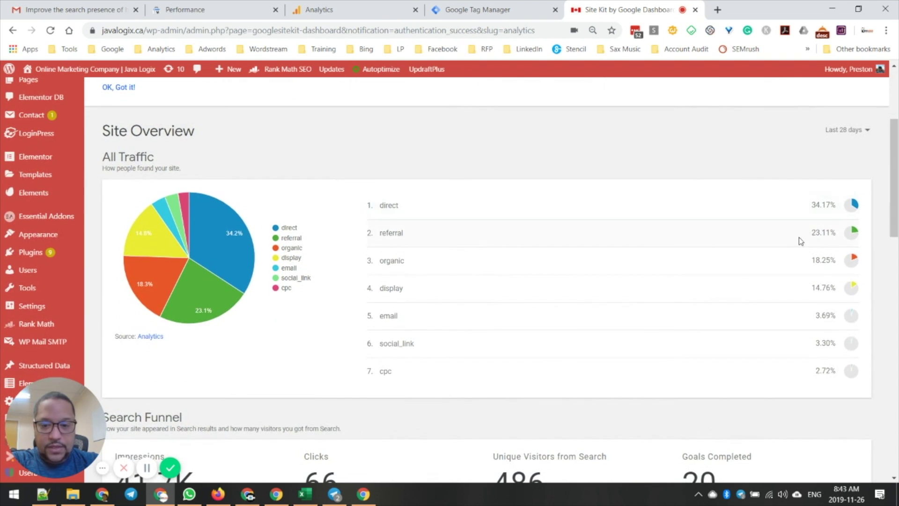
pyautogui.scroll(-5, 772, 253)
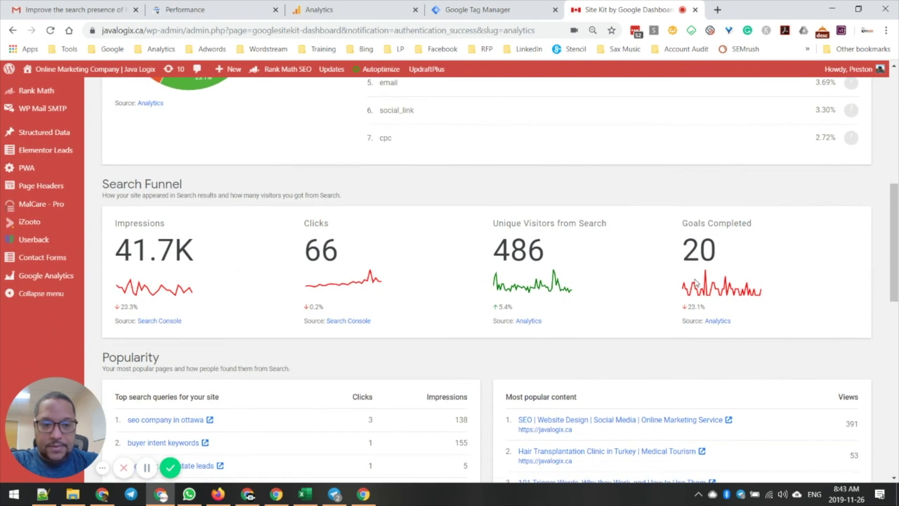
pyautogui.scroll(-3, 693, 283)
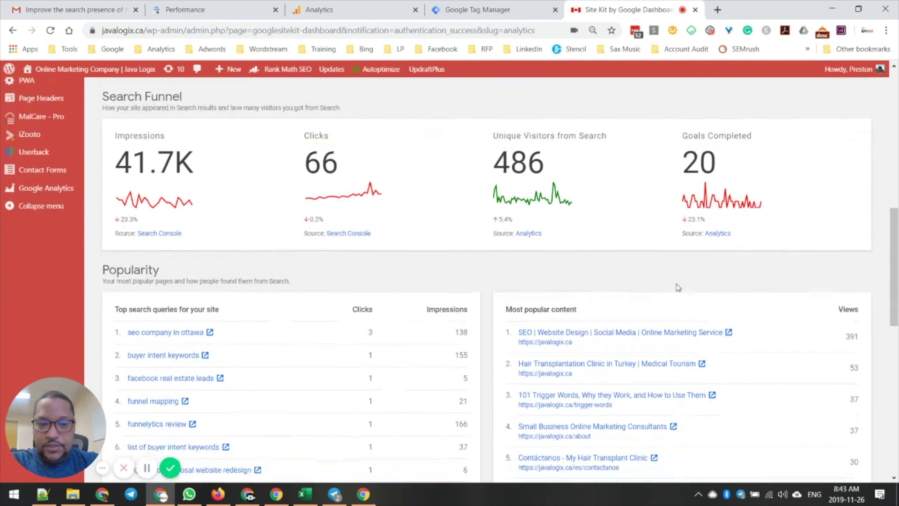
pyautogui.scroll(-5, 704, 261)
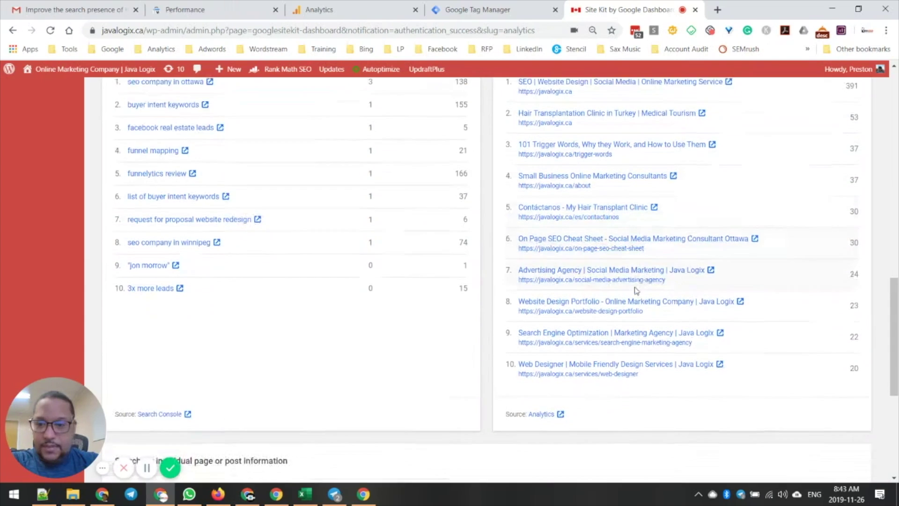
pyautogui.scroll(-5, 463, 333)
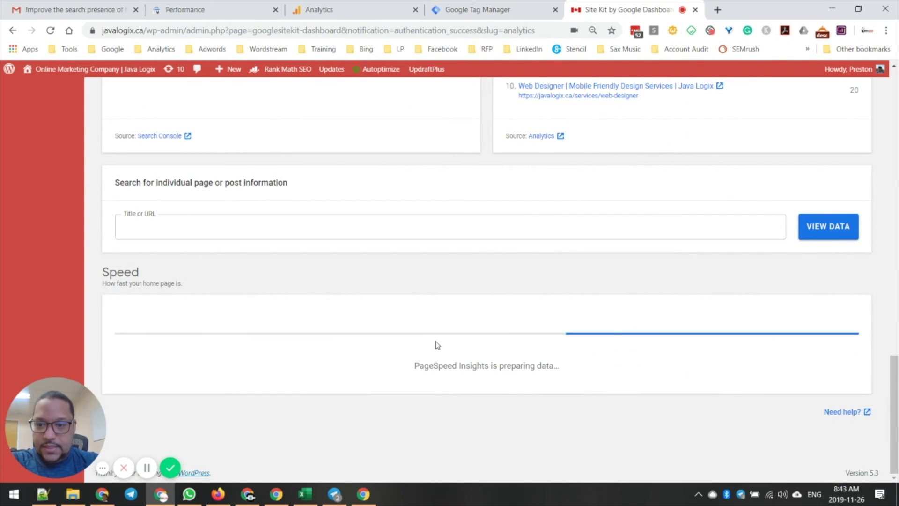
pyautogui.scroll(1, 432, 345)
pyautogui.scroll(6, 432, 345)
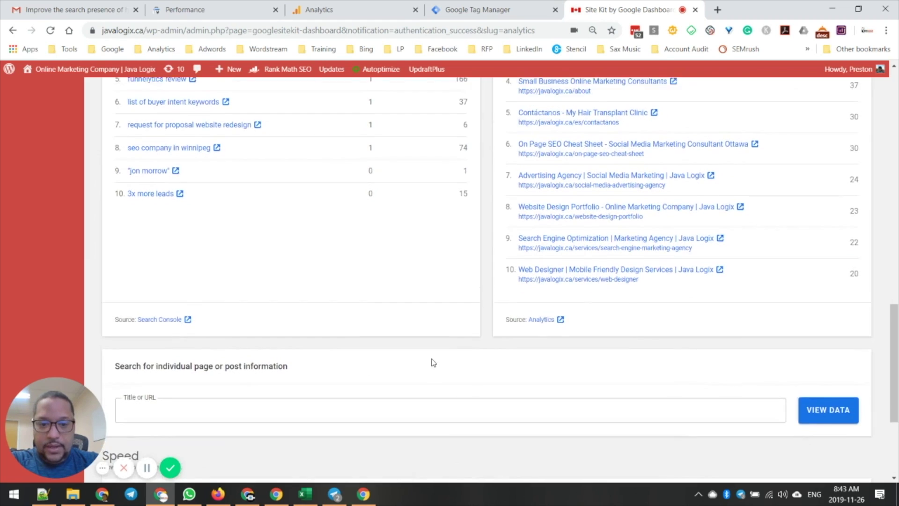
pyautogui.scroll(5, 431, 361)
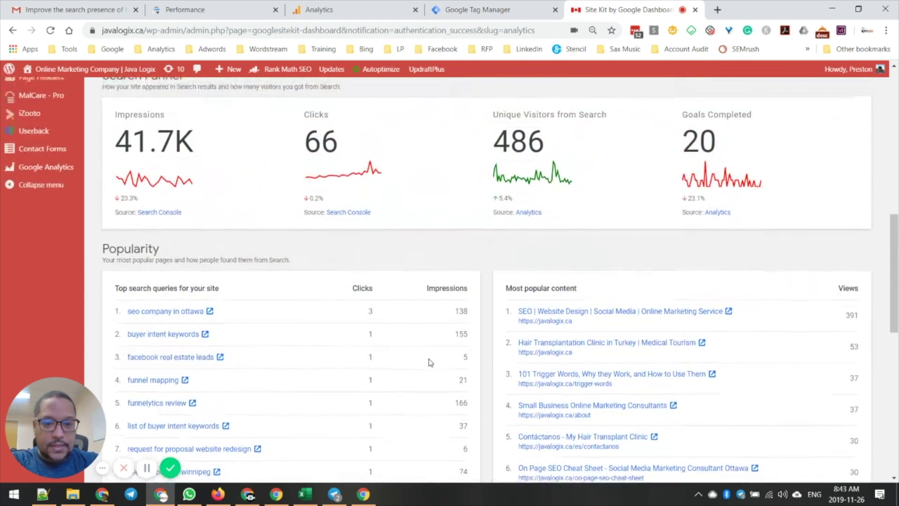
pyautogui.scroll(10, 366, 358)
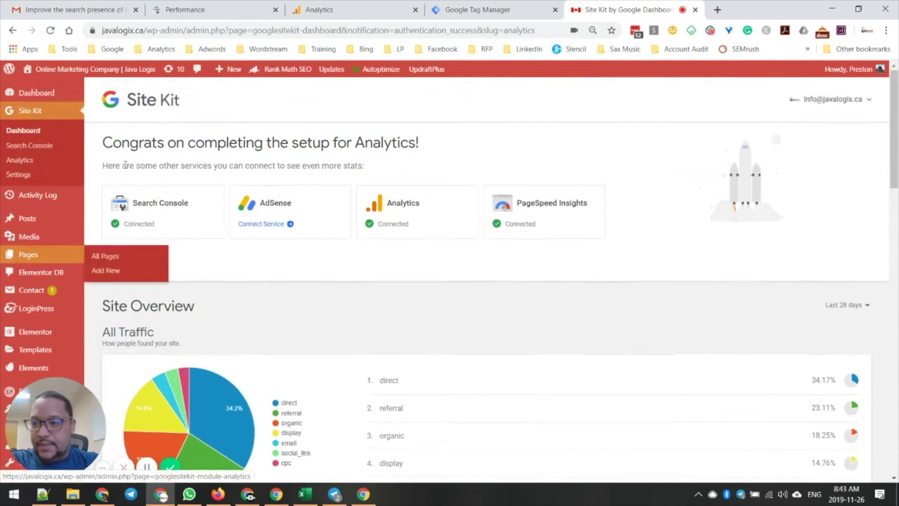
# Set up Tag Manager from Connect More Services, allowing access and confirming the account and container.
pyautogui.click(19, 178)
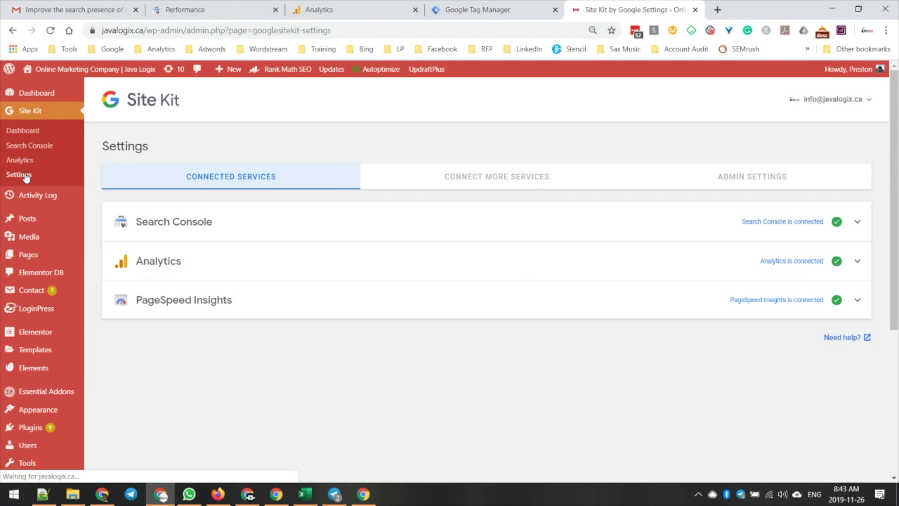
pyautogui.click(500, 183)
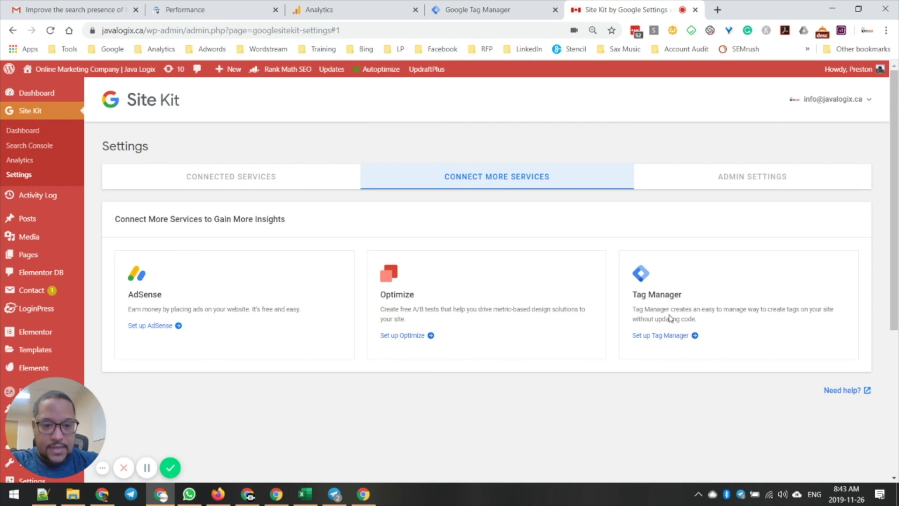
pyautogui.click(673, 335)
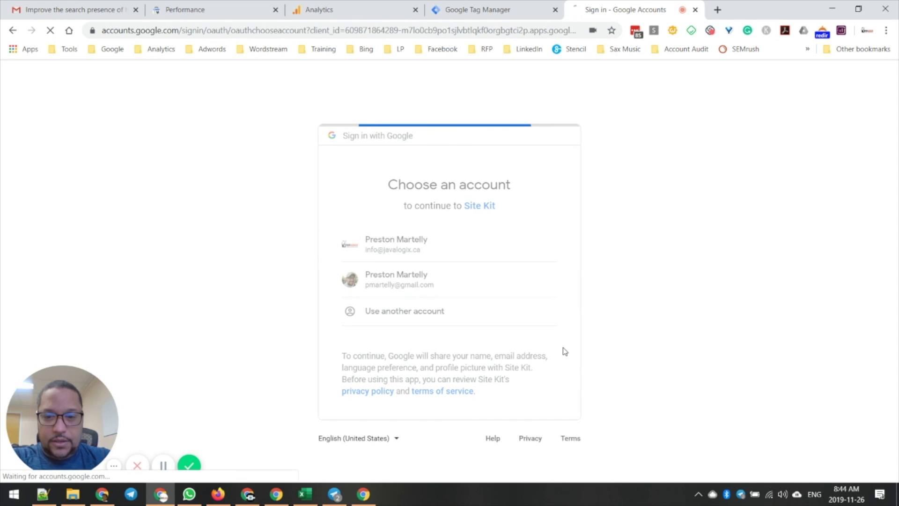
pyautogui.scroll(-5, 405, 367)
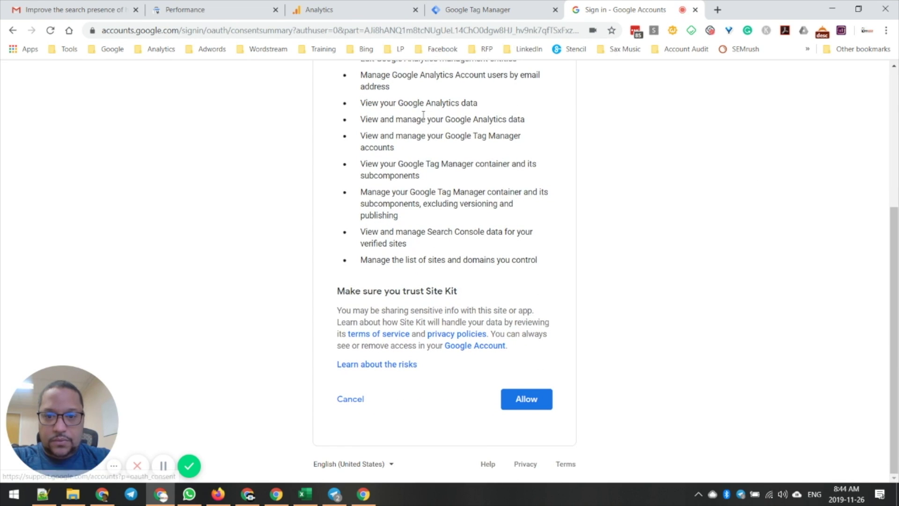
pyautogui.click(512, 408)
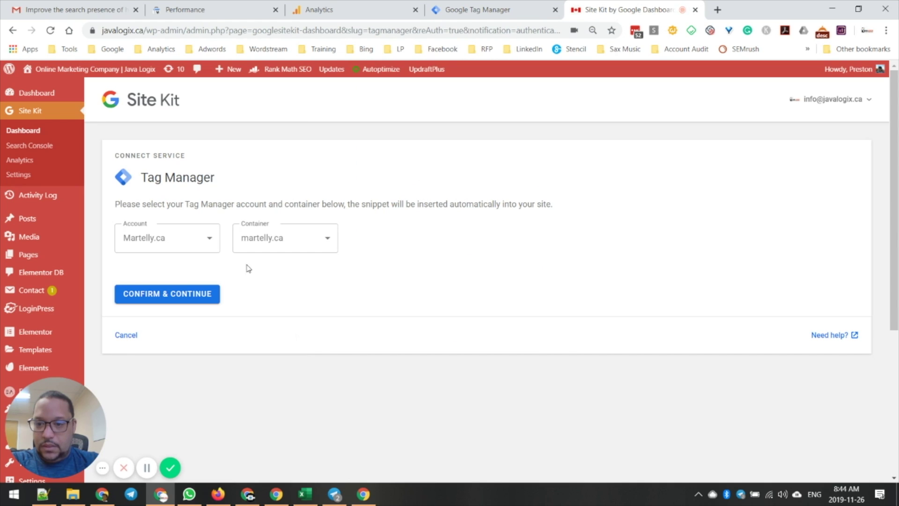
pyautogui.click(172, 296)
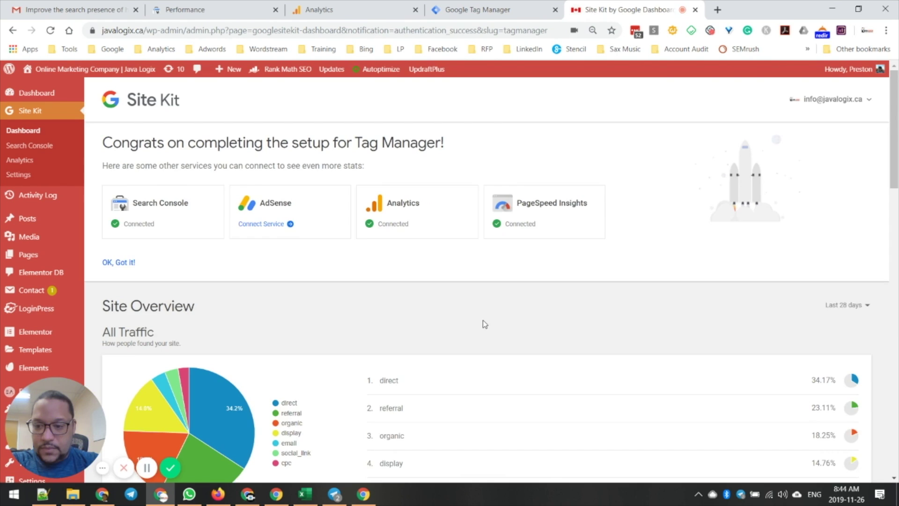
pyautogui.scroll(-1, 483, 319)
pyautogui.scroll(-3, 470, 333)
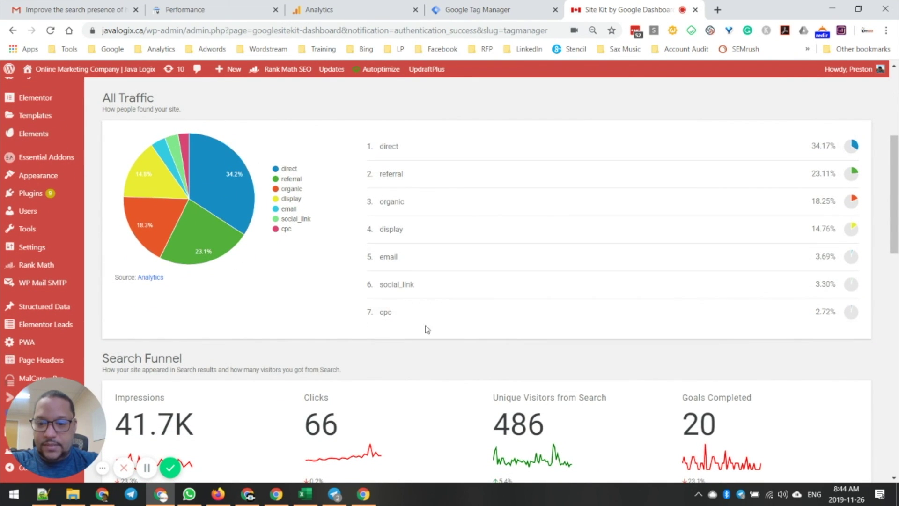
pyautogui.scroll(-5, 427, 329)
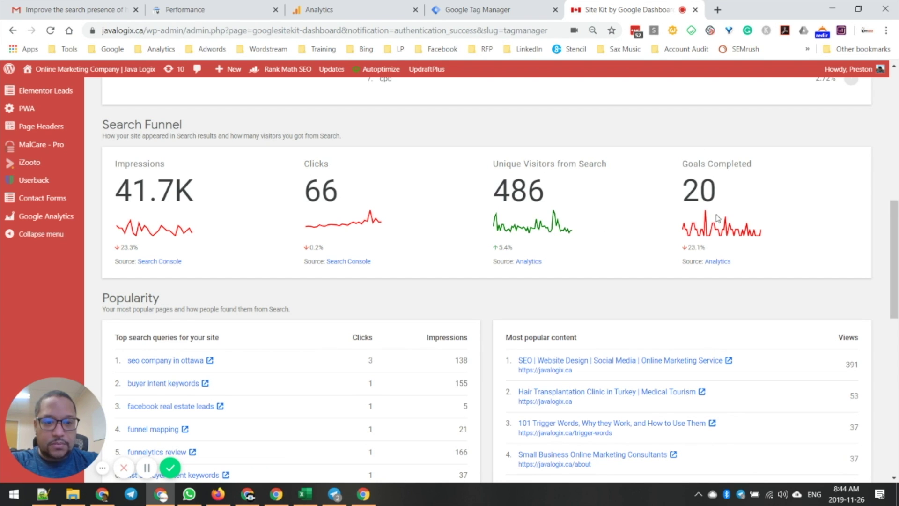
pyautogui.scroll(-5, 630, 284)
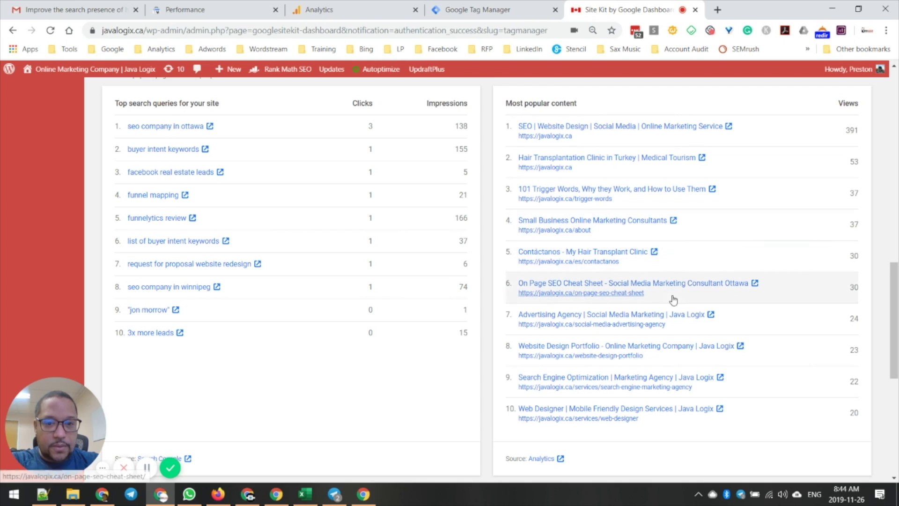
pyautogui.scroll(-5, 662, 294)
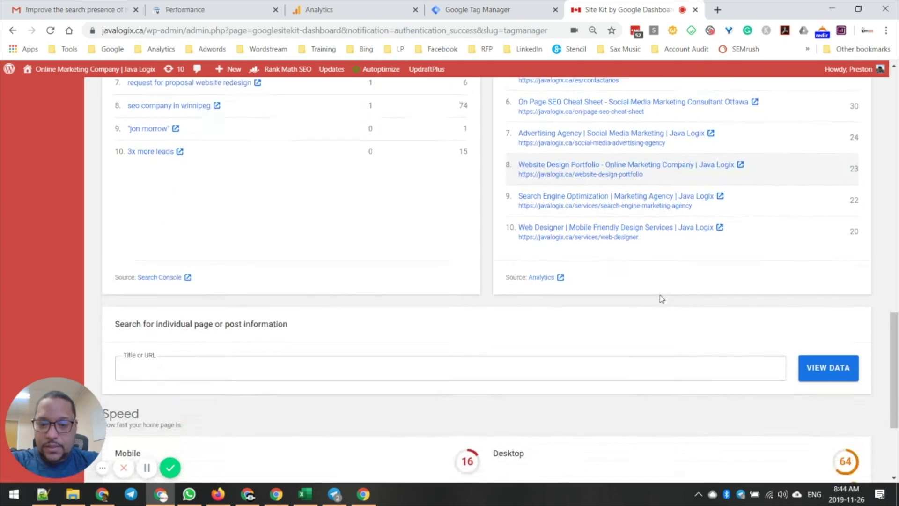
pyautogui.scroll(13, 662, 298)
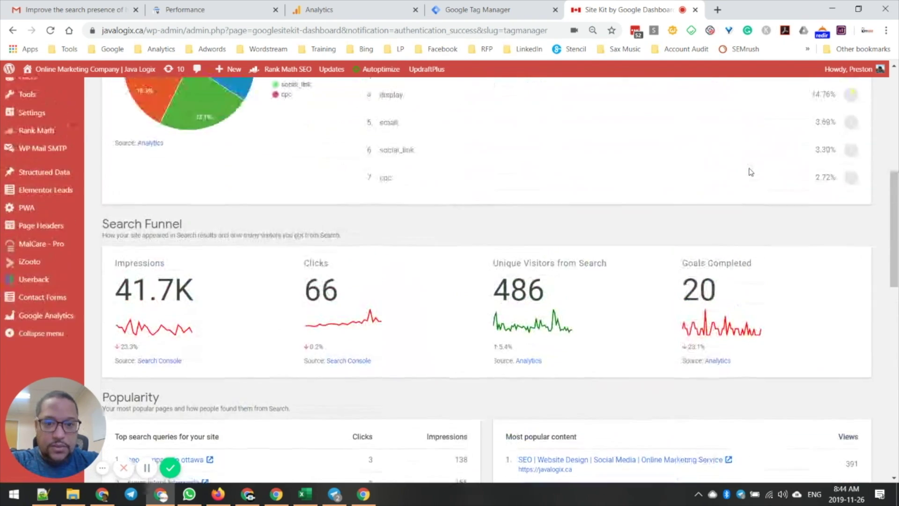
pyautogui.scroll(5, 741, 183)
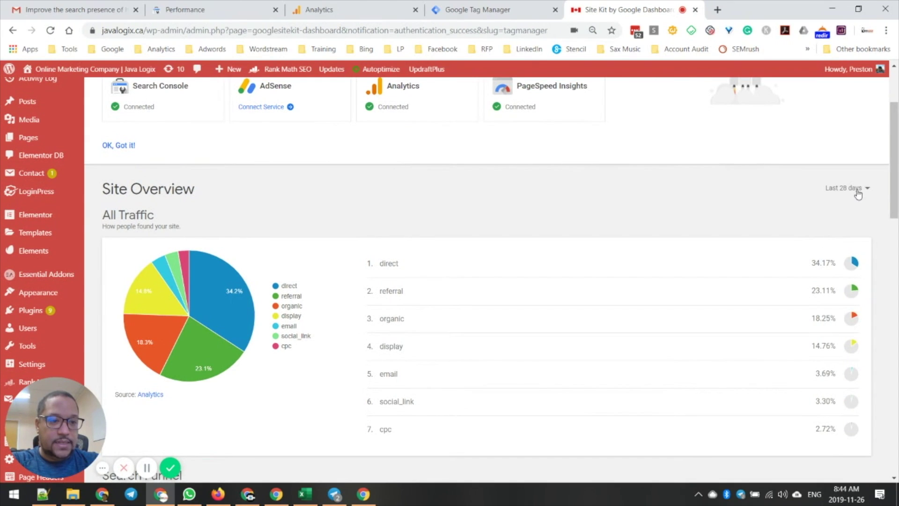
# Switch the dashboard date range to Last 7 days, after trying Last 90 days, and review traffic.
pyautogui.click(858, 189)
pyautogui.click(855, 296)
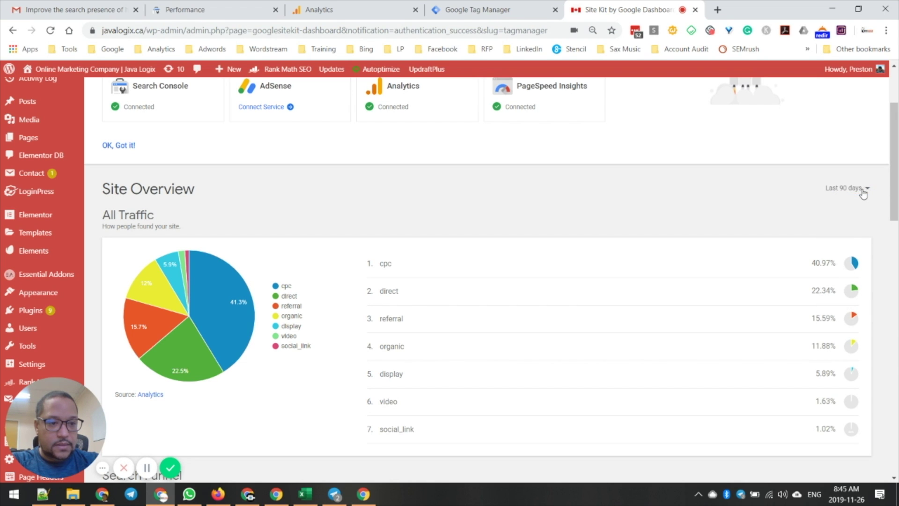
pyautogui.click(862, 194)
pyautogui.click(865, 211)
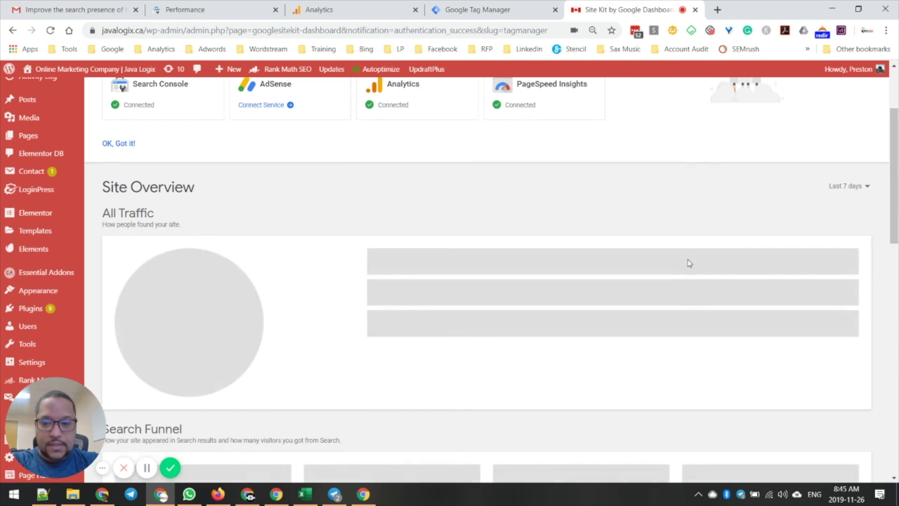
pyautogui.scroll(-12, 690, 263)
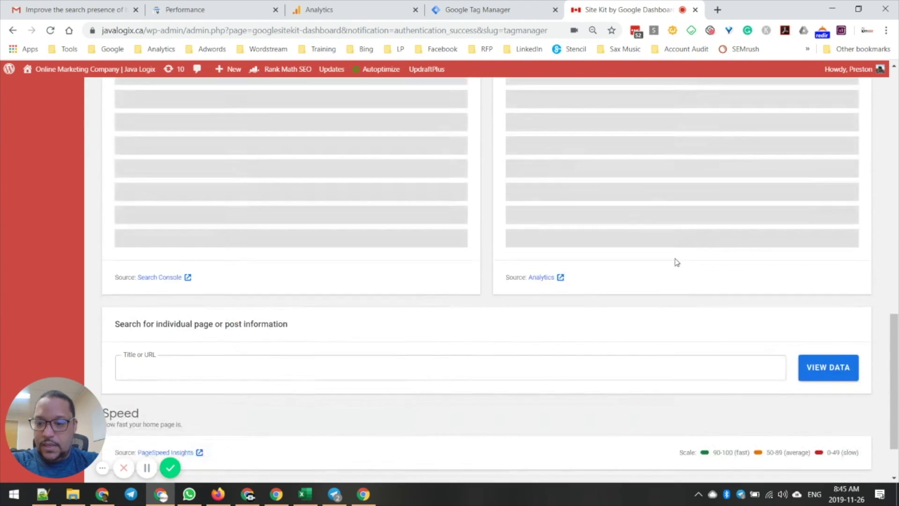
pyautogui.scroll(-1, 677, 262)
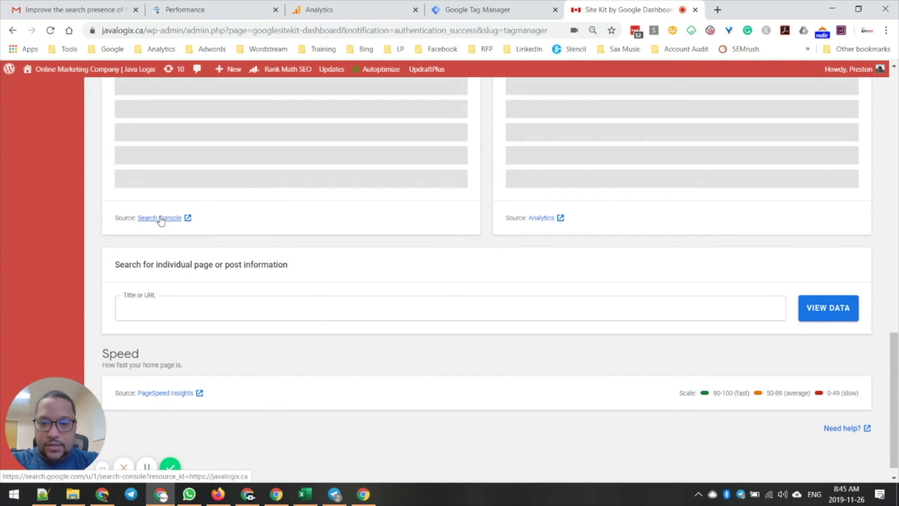
pyautogui.scroll(-1, 234, 319)
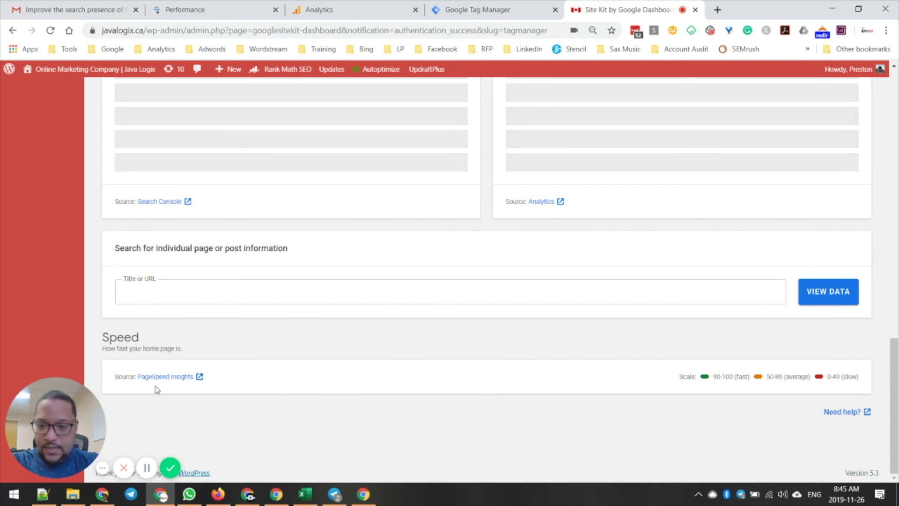
pyautogui.scroll(-2, 305, 387)
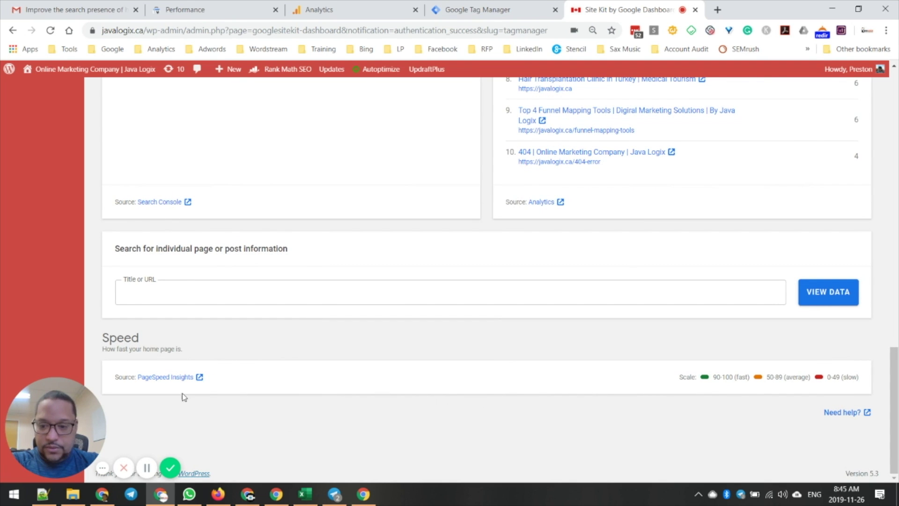
pyautogui.scroll(20, 249, 391)
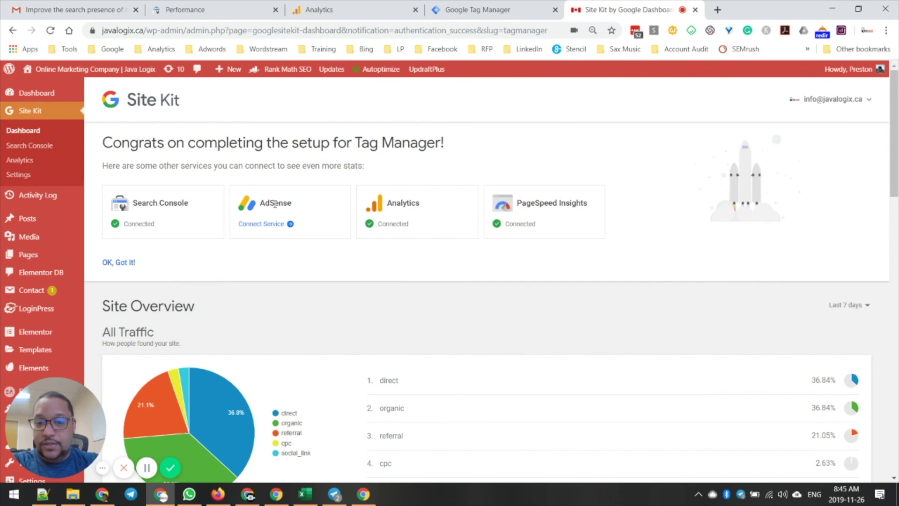
# Check the services left to connect, then view Admin Settings showing plugin connected and tracking enabled.
pyautogui.click(19, 174)
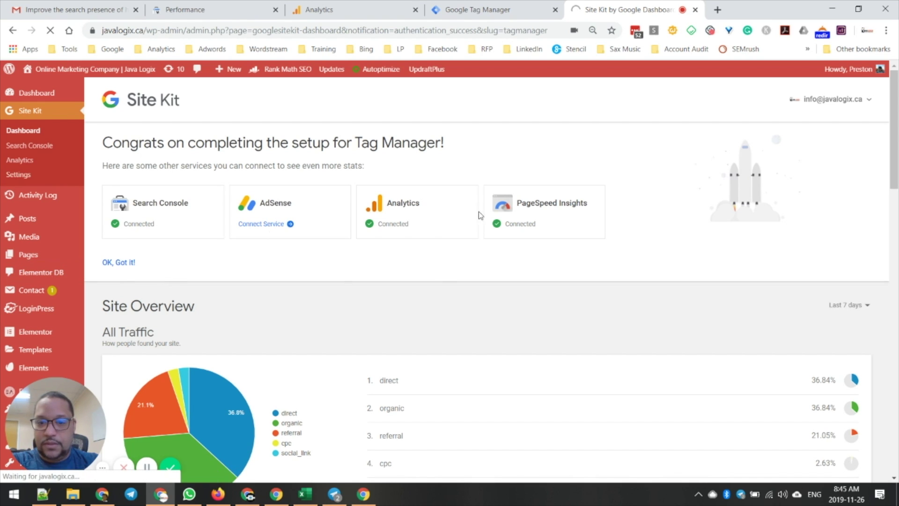
pyautogui.click(31, 174)
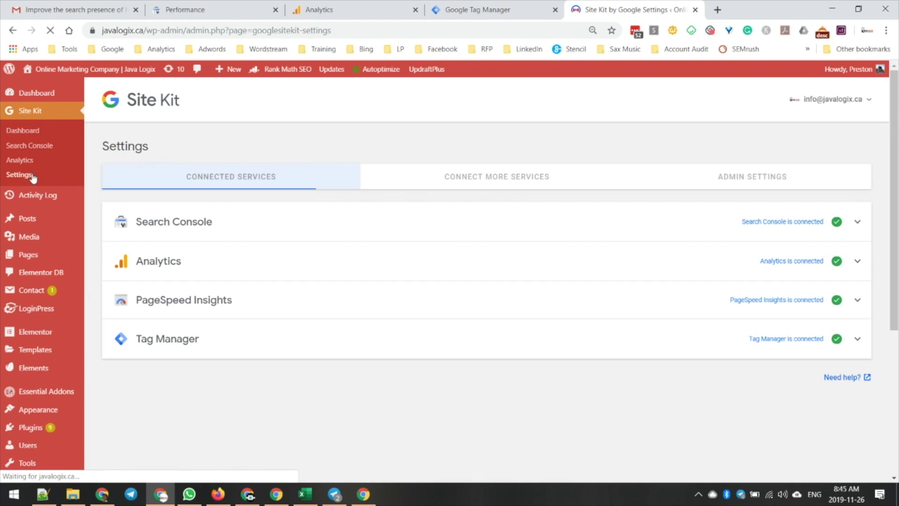
pyautogui.click(492, 182)
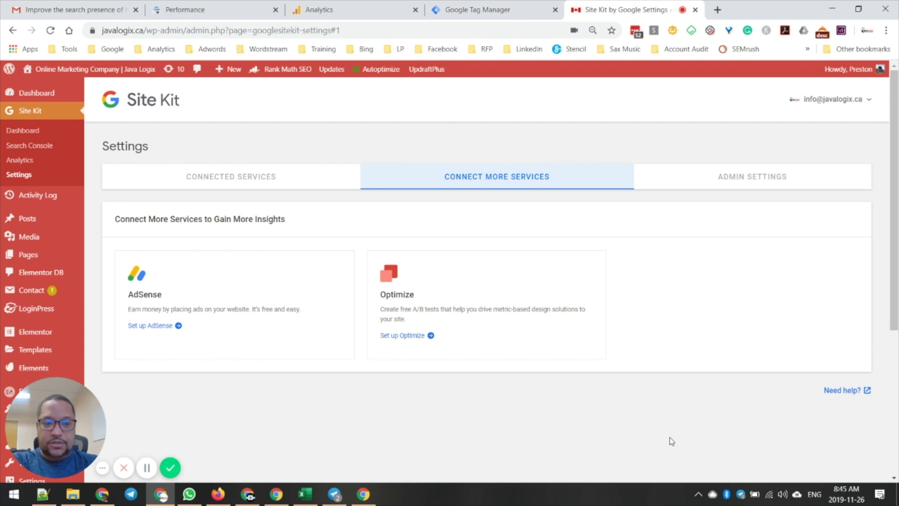
pyautogui.click(766, 187)
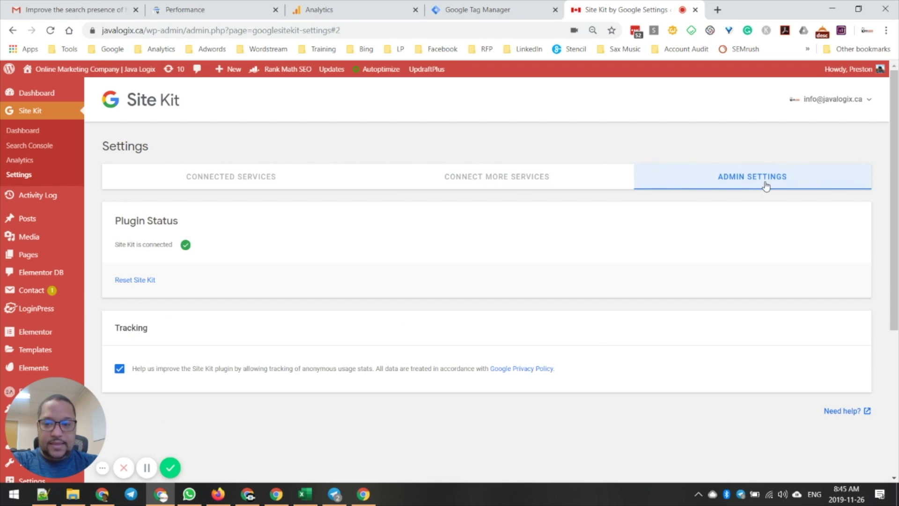